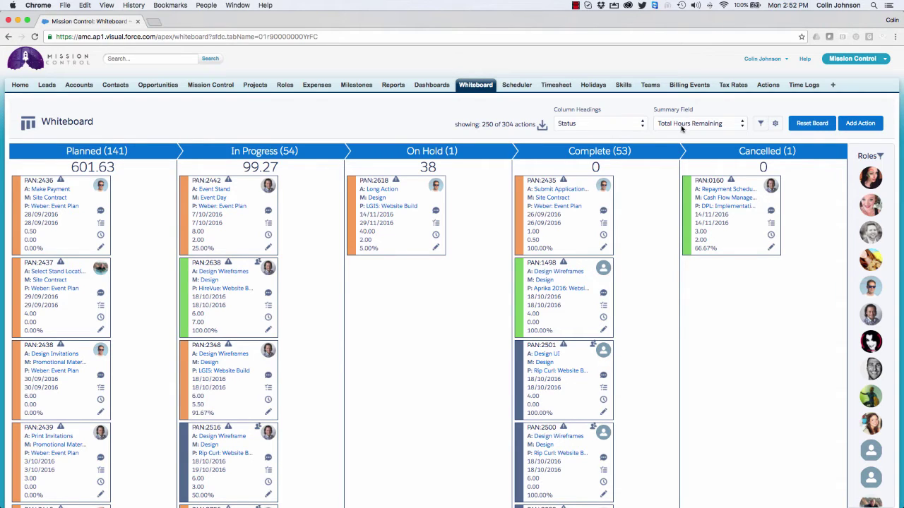
Examine the Summary Field, the Planned column's total, the action cards down the board, and the alert and owner icons on PAN:2638
{"action": "left_click", "coordinate": [732, 124]}
{"action": "left_click", "coordinate": [732, 124]}
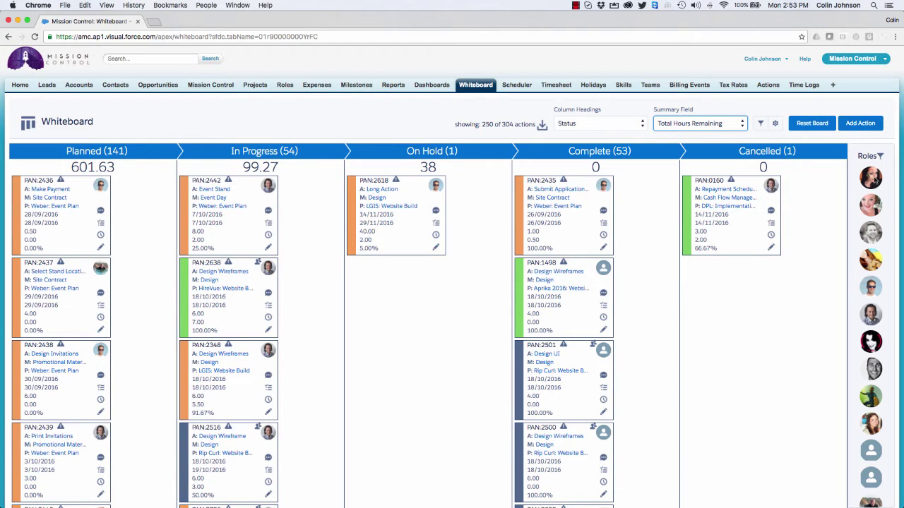
{"action": "scroll", "coordinate": [881, 307], "scroll_direction": "down", "scroll_amount": 5}
{"action": "scroll", "coordinate": [881, 307], "scroll_direction": "up", "scroll_amount": 4}
{"action": "scroll", "coordinate": [881, 307], "scroll_direction": "up", "scroll_amount": 1}
{"action": "left_click", "coordinate": [149, 241]}
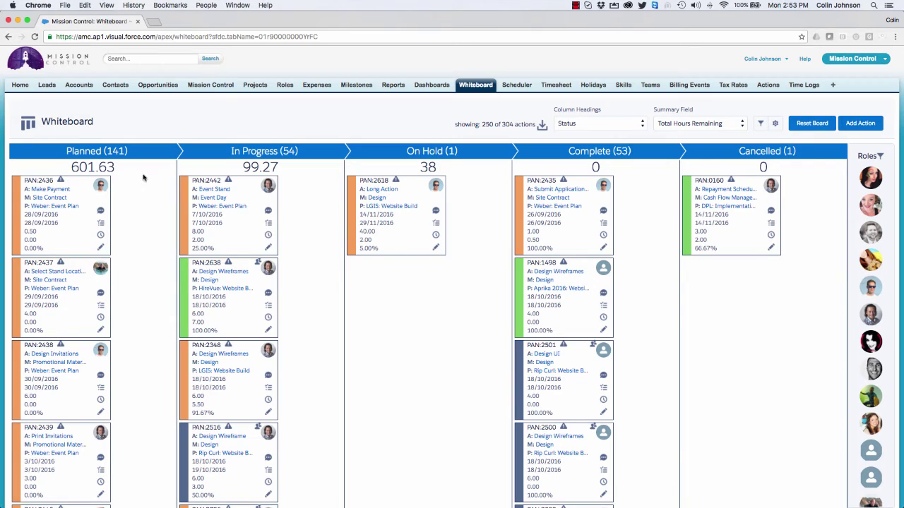
{"action": "left_click_drag", "start_coordinate": [71, 167], "coordinate": [126, 167]}
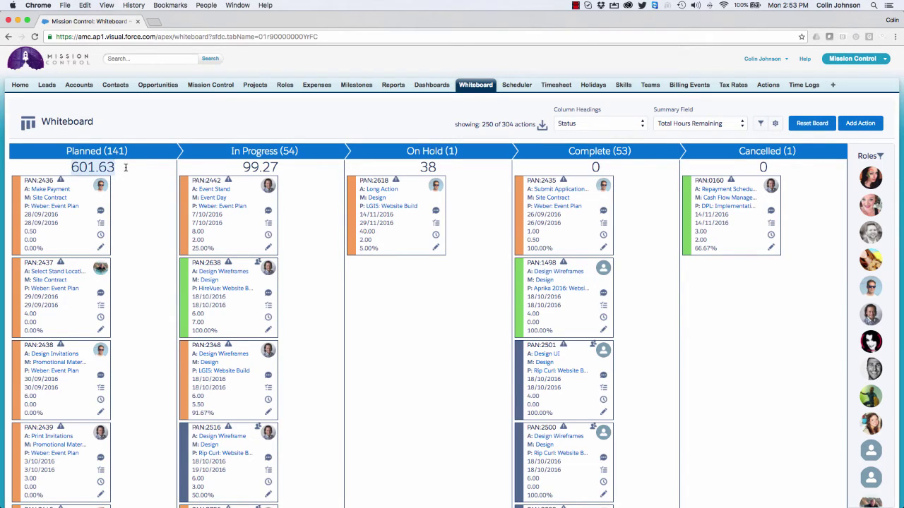
{"action": "left_click", "coordinate": [125, 168]}
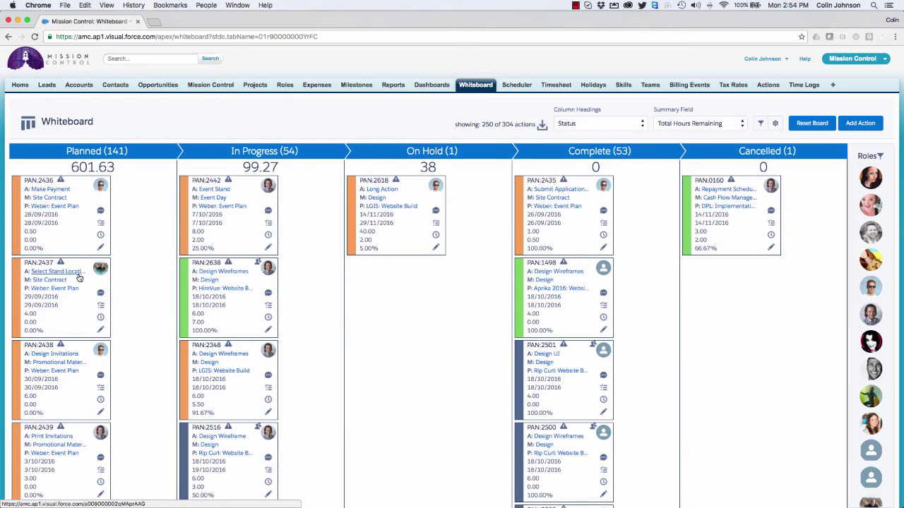
{"action": "scroll", "coordinate": [79, 278], "scroll_direction": "down", "scroll_amount": 5}
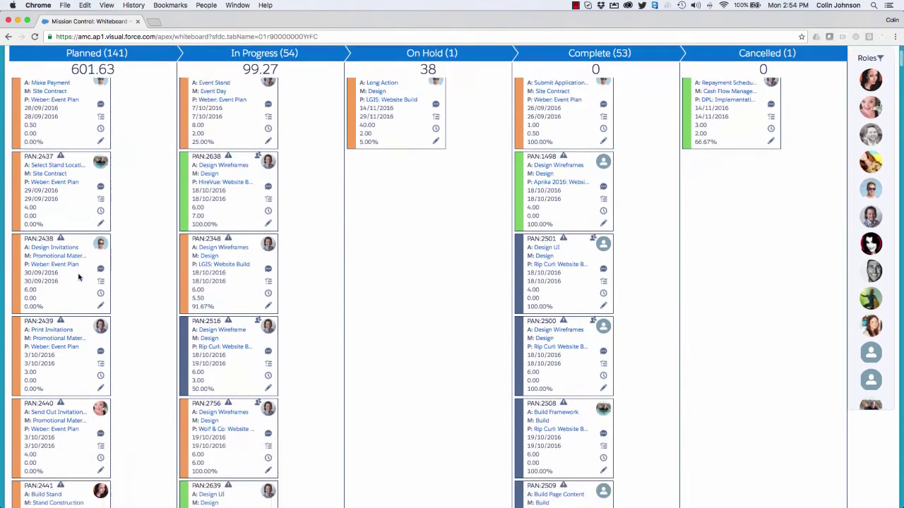
{"action": "scroll", "coordinate": [80, 277], "scroll_direction": "down", "scroll_amount": 10}
{"action": "scroll", "coordinate": [79, 278], "scroll_direction": "up", "scroll_amount": 15}
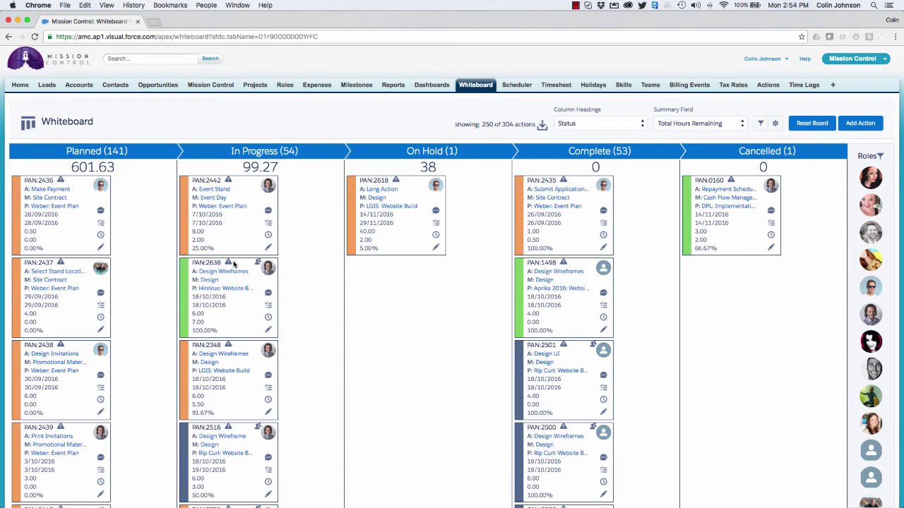
{"action": "mouse_move", "coordinate": [230, 265]}
{"action": "mouse_move", "coordinate": [269, 273]}
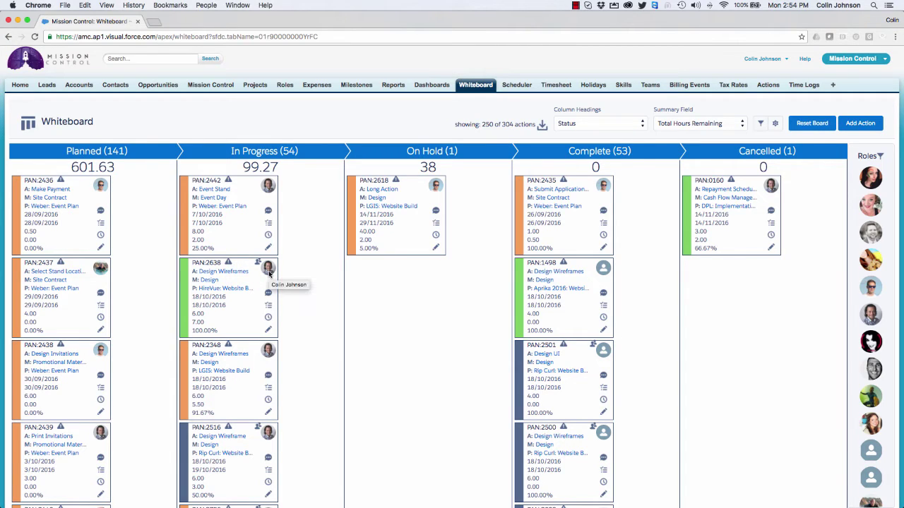
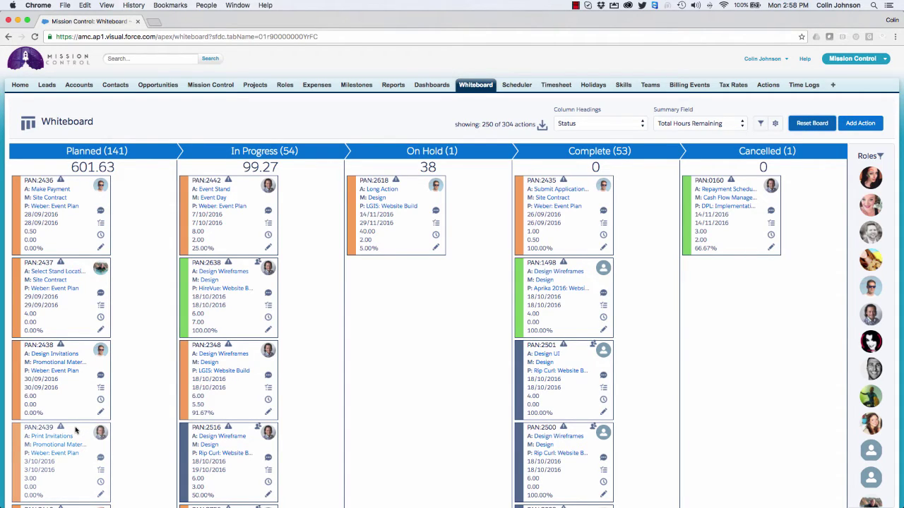
Move Print Invitations (PAN:2439) from Planned to In Progress, and Event Stand (PAN:2442) from In Progress to Complete
{"action": "left_click_drag", "start_coordinate": [76, 430], "coordinate": [247, 339]}
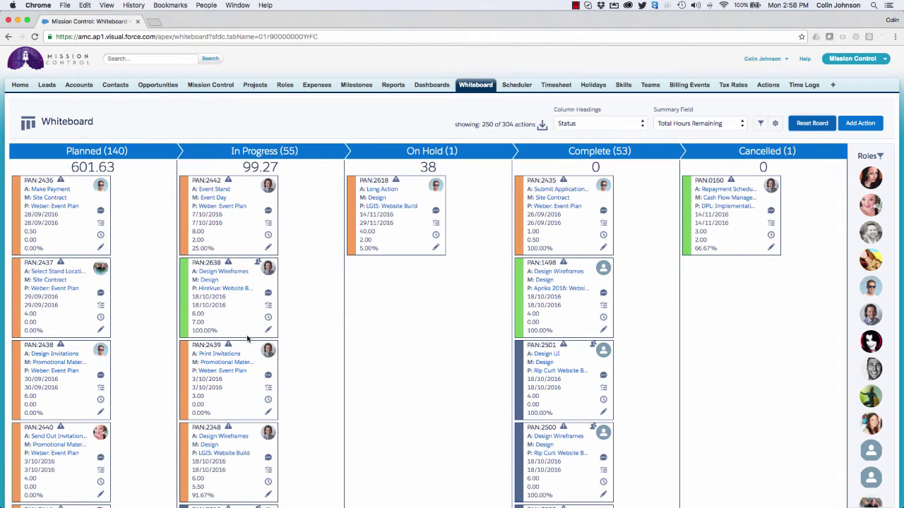
{"action": "left_click_drag", "start_coordinate": [255, 189], "coordinate": [585, 197]}
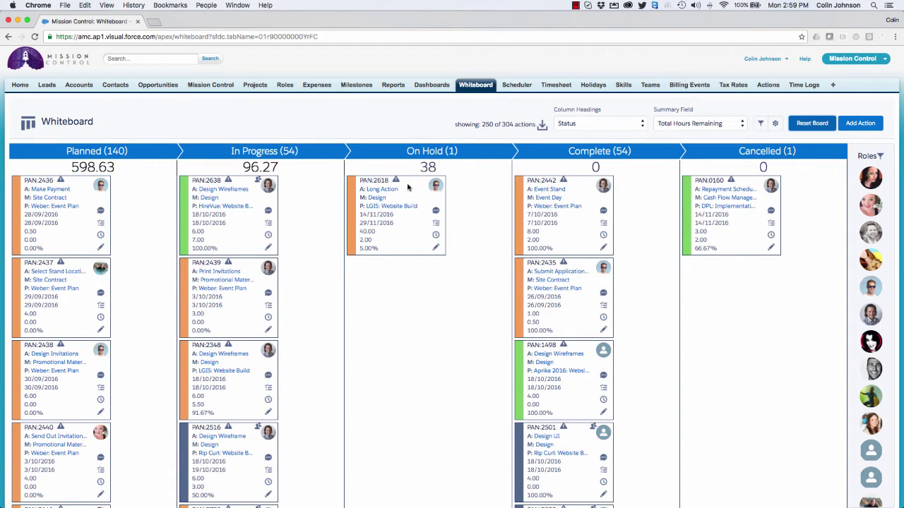
{"action": "mouse_move", "coordinate": [433, 187]}
Filter the roles list by the skills ADM201 and HTML Code and the team Consultants, and save the filter
{"action": "left_click", "coordinate": [881, 157]}
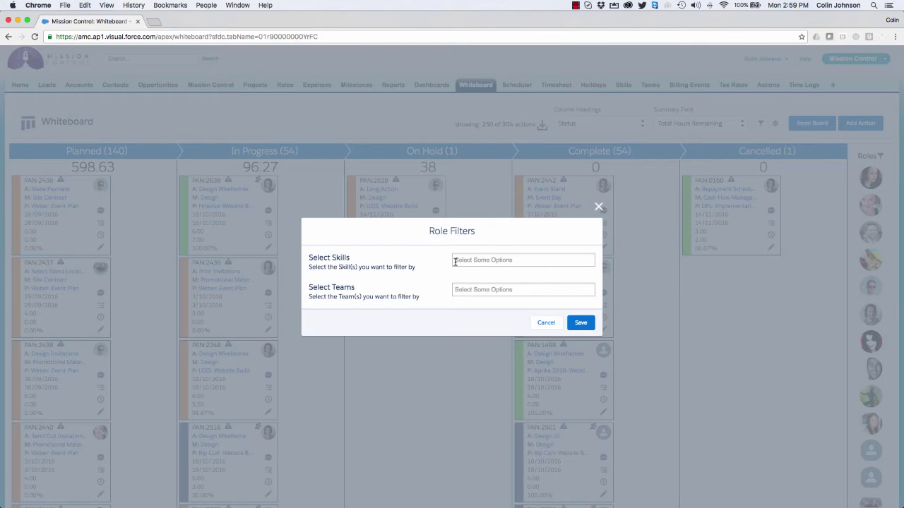
{"action": "left_click", "coordinate": [455, 261]}
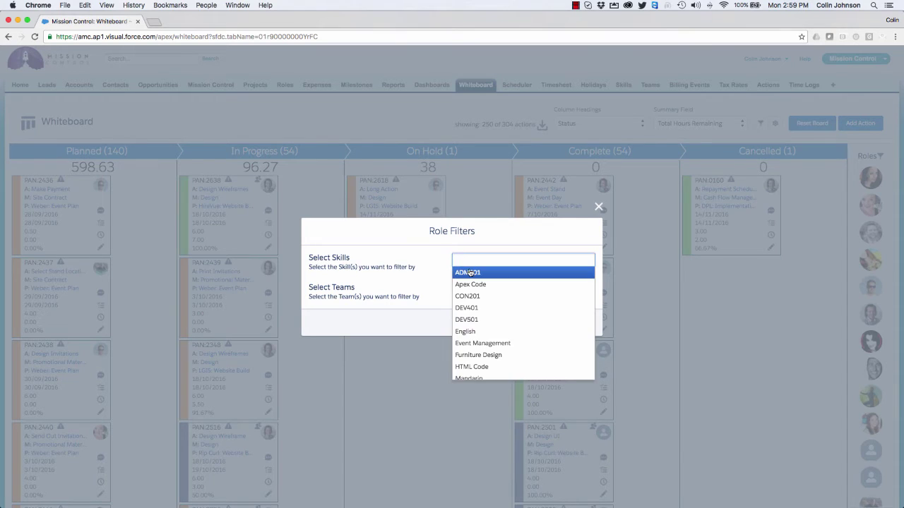
{"action": "left_click", "coordinate": [487, 269]}
{"action": "left_click", "coordinate": [487, 267]}
{"action": "scroll", "coordinate": [490, 325], "scroll_direction": "down", "scroll_amount": 3}
{"action": "left_click", "coordinate": [485, 331]}
{"action": "left_click", "coordinate": [468, 288]}
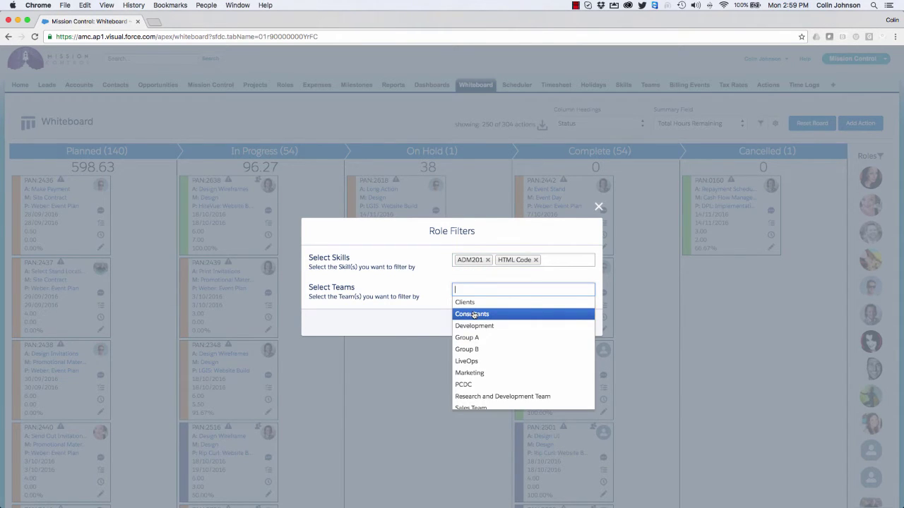
{"action": "left_click", "coordinate": [473, 316]}
{"action": "left_click", "coordinate": [581, 323]}
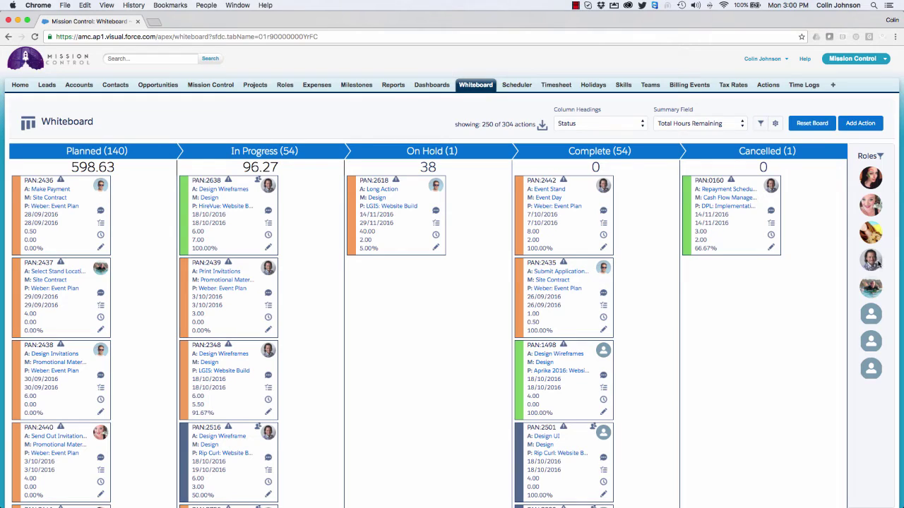
Assign the project lead to Long Action (PAN:2618) and move that action from On Hold to In Progress
{"action": "left_click_drag", "start_coordinate": [873, 263], "coordinate": [438, 189]}
{"action": "left_click_drag", "start_coordinate": [416, 188], "coordinate": [268, 192]}
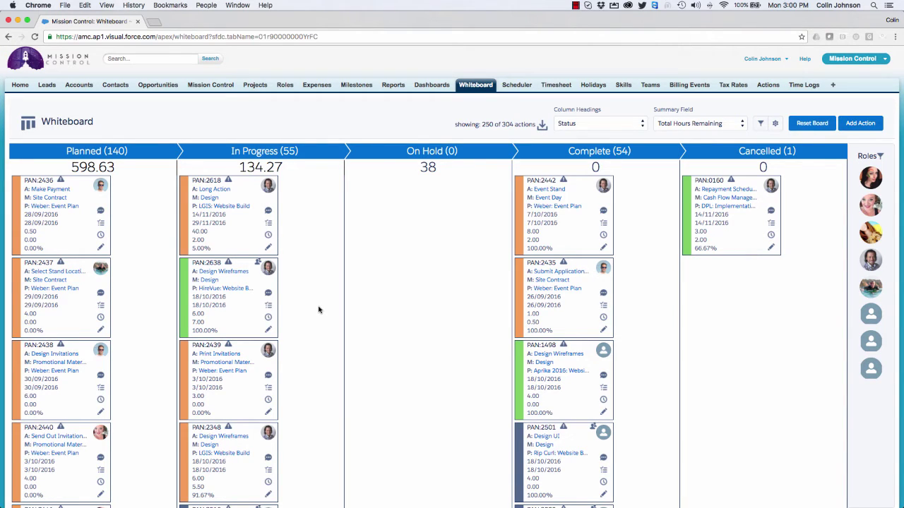
Review the Chatter feed of the Design Wireframes action (PAN:2638) and close it
{"action": "left_click", "coordinate": [268, 296]}
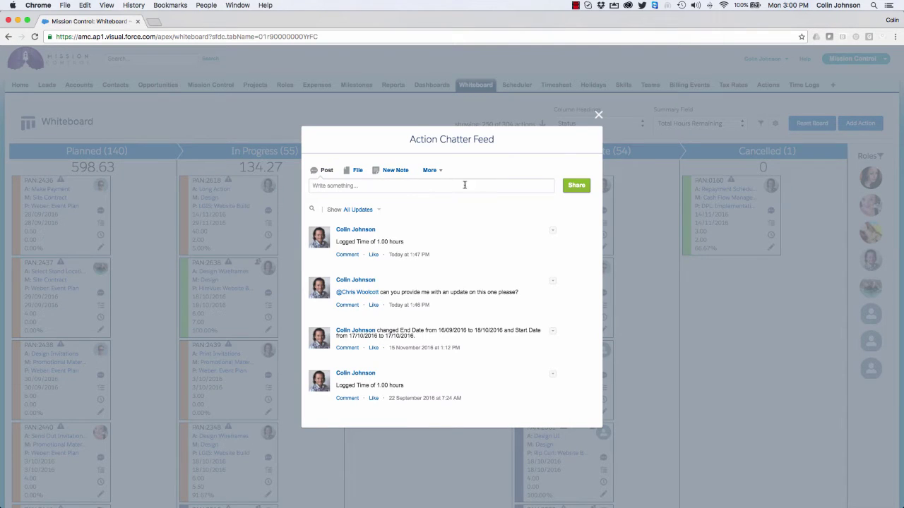
{"action": "left_click", "coordinate": [599, 115]}
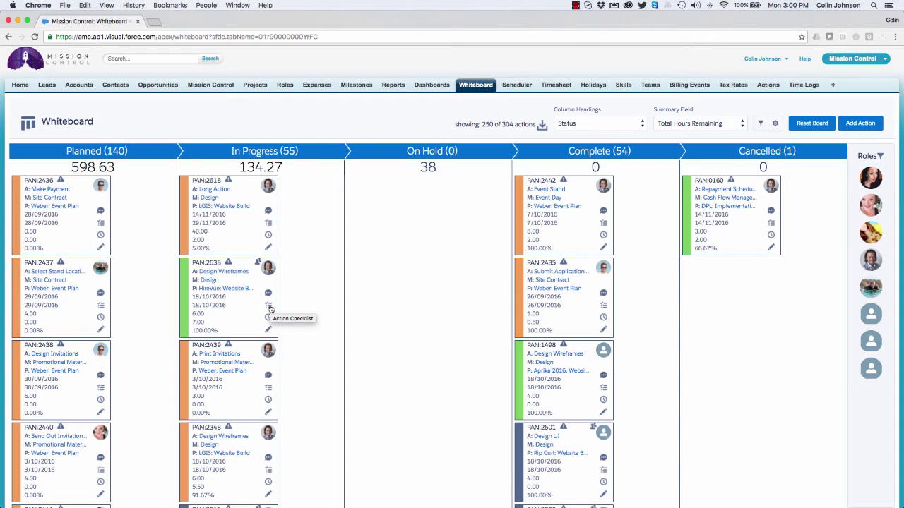
In PAN:2638's checklist, add "Contact Us Page" assigned to the project lead and mark About Us Wireframe as done
{"action": "left_click", "coordinate": [268, 307]}
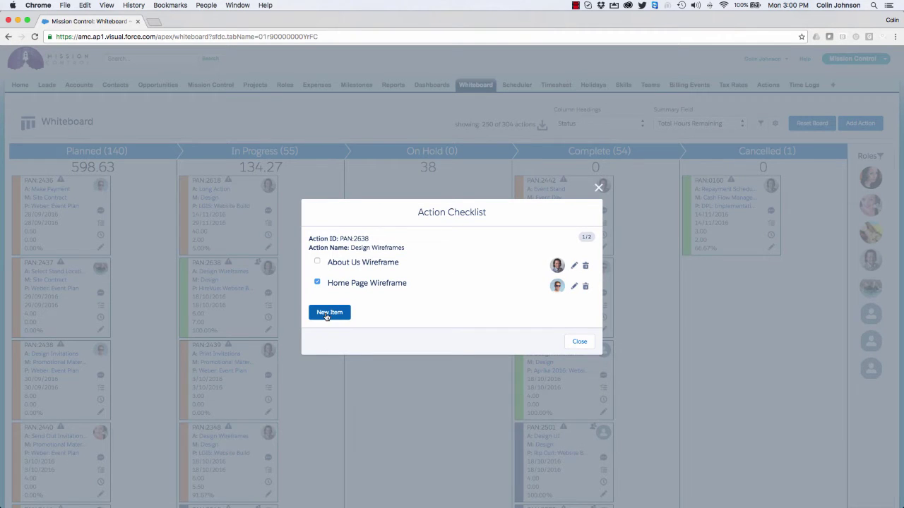
{"action": "left_click", "coordinate": [327, 315]}
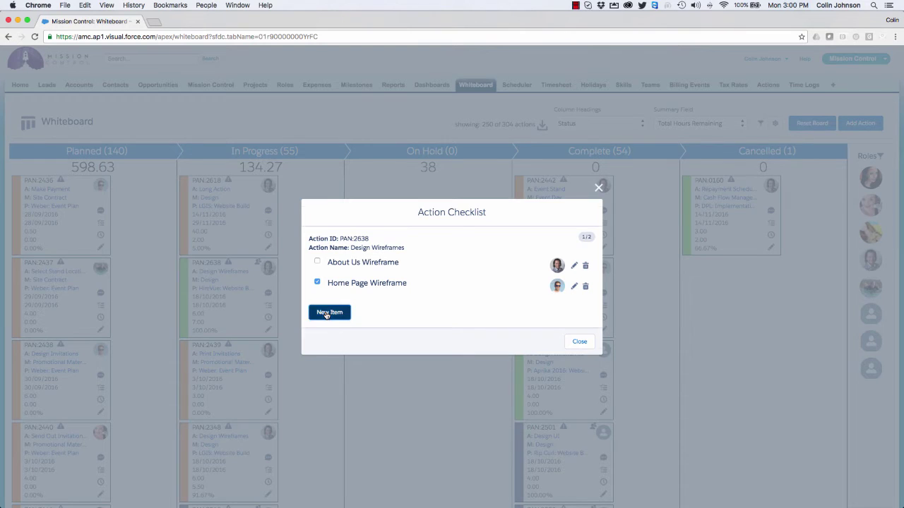
{"action": "type", "text": "Contact Us Page"}
{"action": "key", "text": "Tab"}
{"action": "type", "text": "co"}
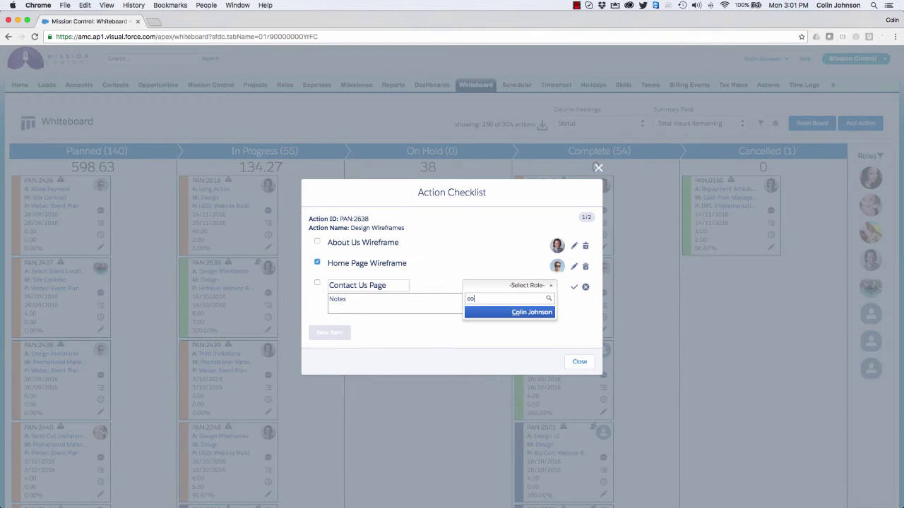
{"action": "left_click", "coordinate": [537, 314]}
{"action": "left_click", "coordinate": [573, 288]}
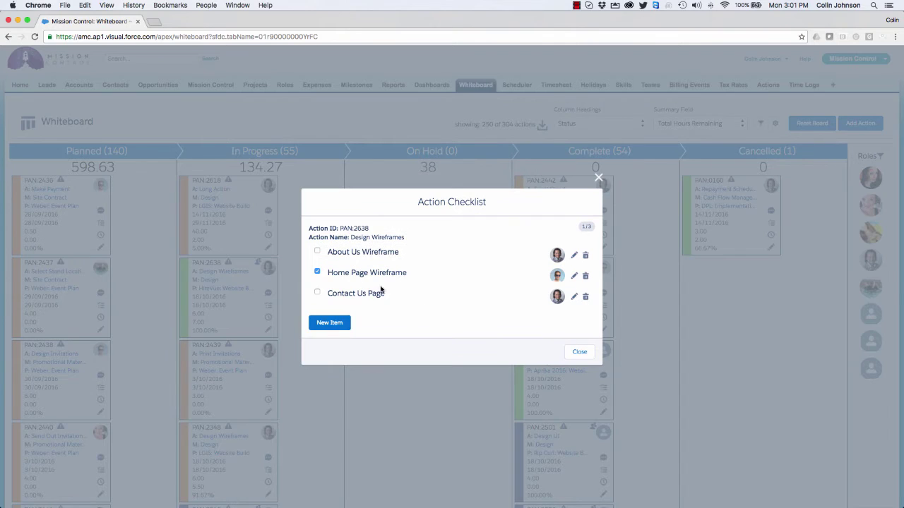
{"action": "left_click", "coordinate": [317, 252]}
{"action": "left_click", "coordinate": [578, 353]}
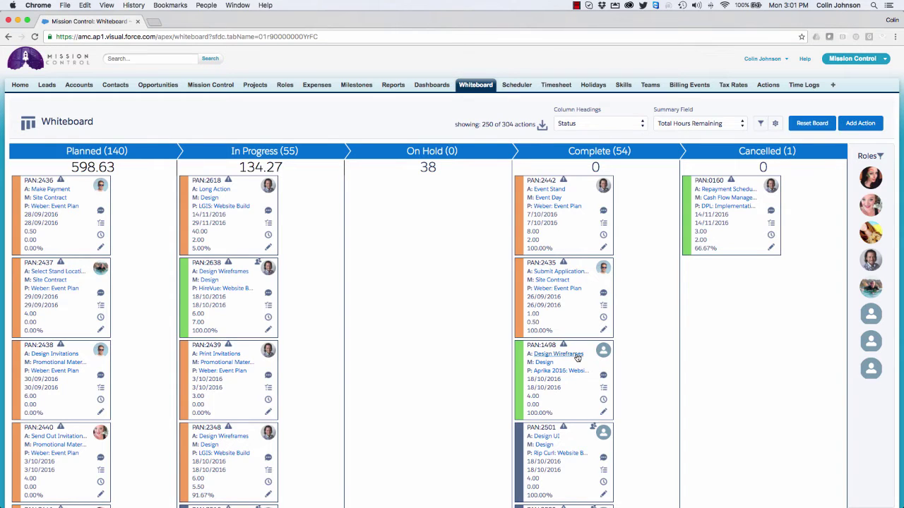
Log 2 hours on Design Wireframes (PAN:2638) with the note "Started work on initial design concepts"
{"action": "left_click", "coordinate": [268, 320]}
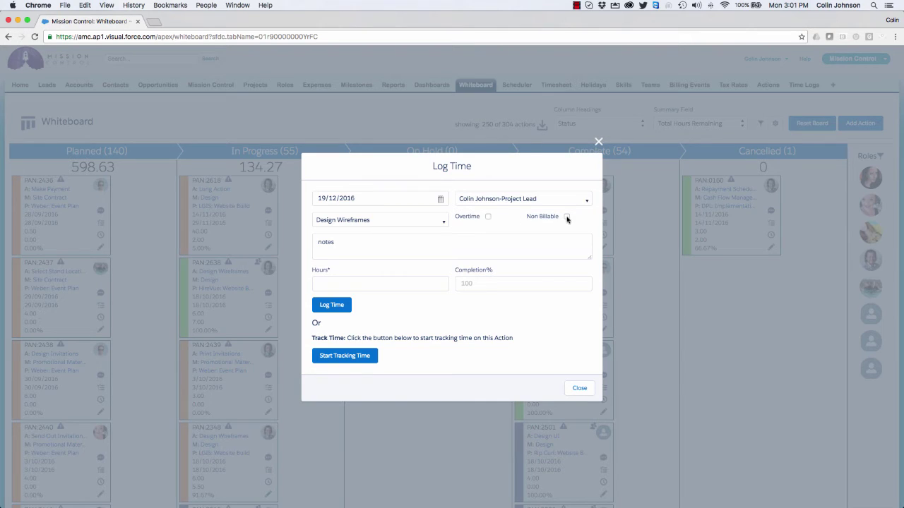
{"action": "left_click", "coordinate": [357, 244]}
{"action": "type", "text": "Started work on "}
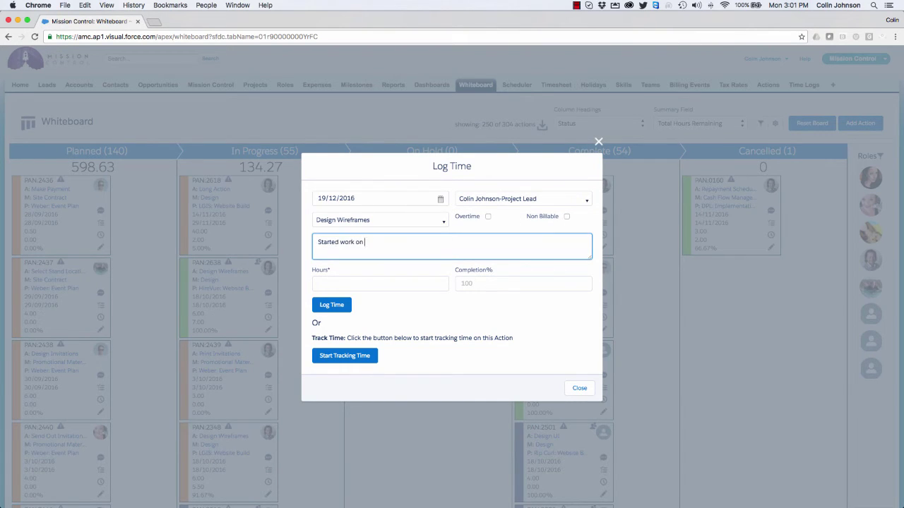
{"action": "type", "text": "initial design concepts"}
{"action": "left_click", "coordinate": [329, 282]}
{"action": "type", "text": "2"}
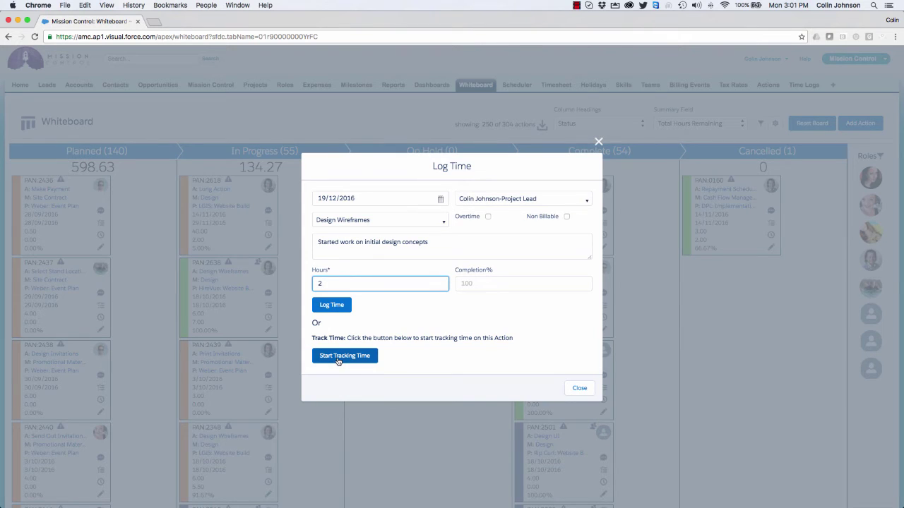
{"action": "left_click", "coordinate": [341, 307]}
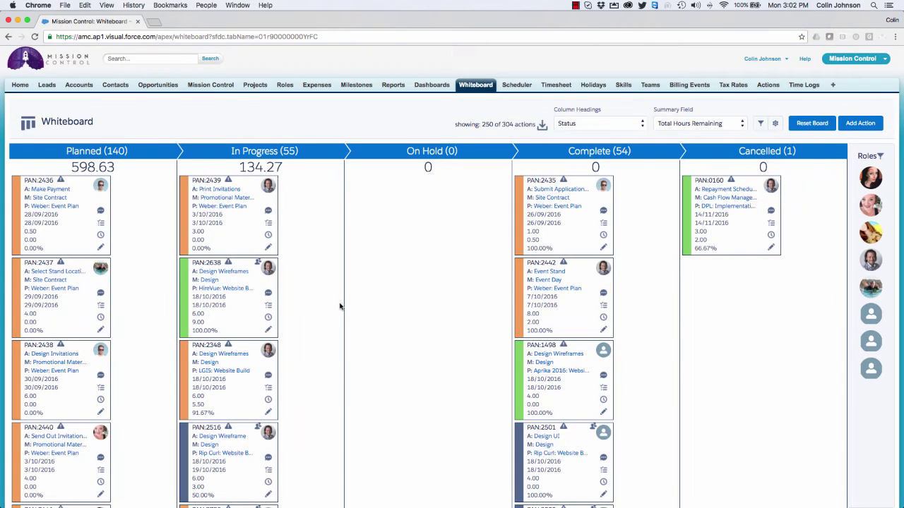
In PAN:2638's Resource Assignment Wizard, set the billable hours to 2 for both the PM and the Crew Member contributors
{"action": "left_click", "coordinate": [269, 332]}
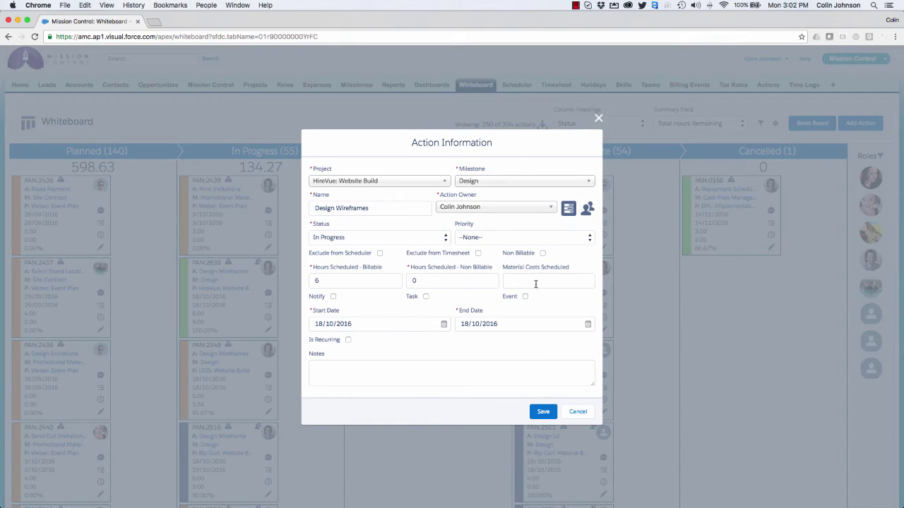
{"action": "left_click", "coordinate": [567, 211]}
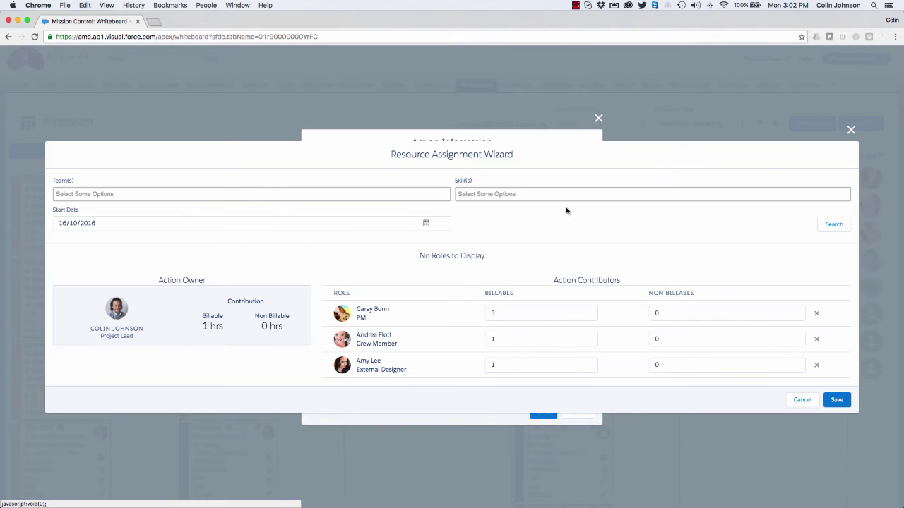
{"action": "left_click", "coordinate": [506, 340]}
{"action": "key", "text": "BackSpace"}
{"action": "type", "text": "2"}
{"action": "left_click", "coordinate": [502, 313]}
{"action": "key", "text": "BackSpace"}
{"action": "type", "text": "2"}
{"action": "left_click", "coordinate": [505, 366]}
{"action": "left_click", "coordinate": [633, 281]}
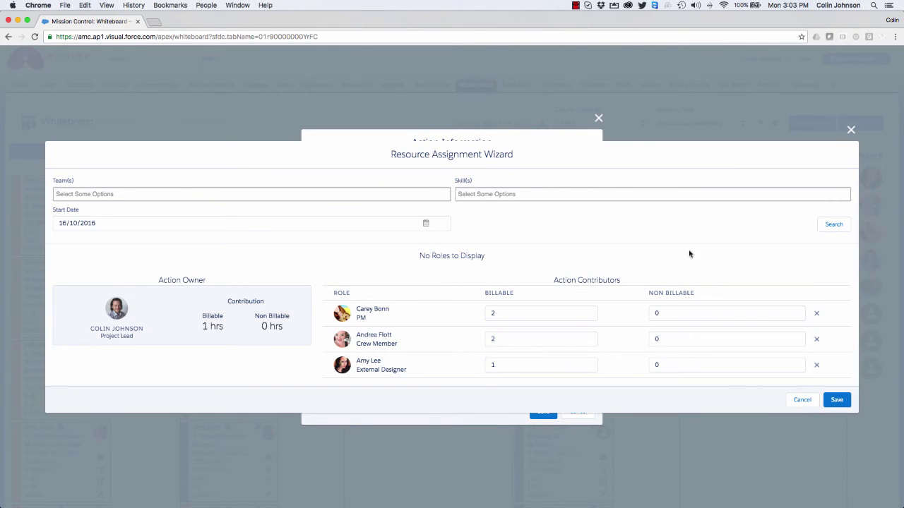
Search for potential roles, add the Client role as an action contributor, enter .5 in the billable hours, and save the assignment
{"action": "left_click", "coordinate": [831, 223]}
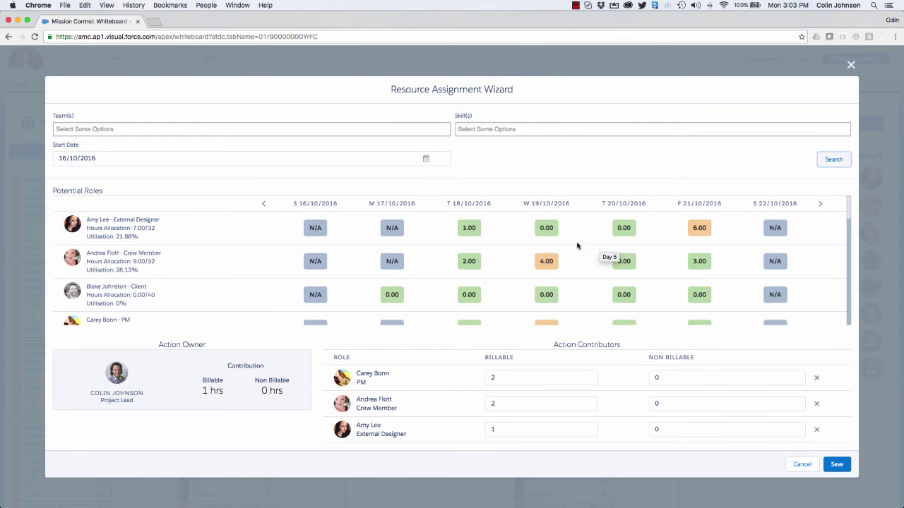
{"action": "left_click_drag", "start_coordinate": [81, 289], "coordinate": [396, 398]}
{"action": "left_click", "coordinate": [517, 396]}
{"action": "left_click", "coordinate": [511, 421]}
{"action": "type", "text": ".5"}
{"action": "left_click", "coordinate": [655, 394]}
{"action": "left_click", "coordinate": [836, 473]}
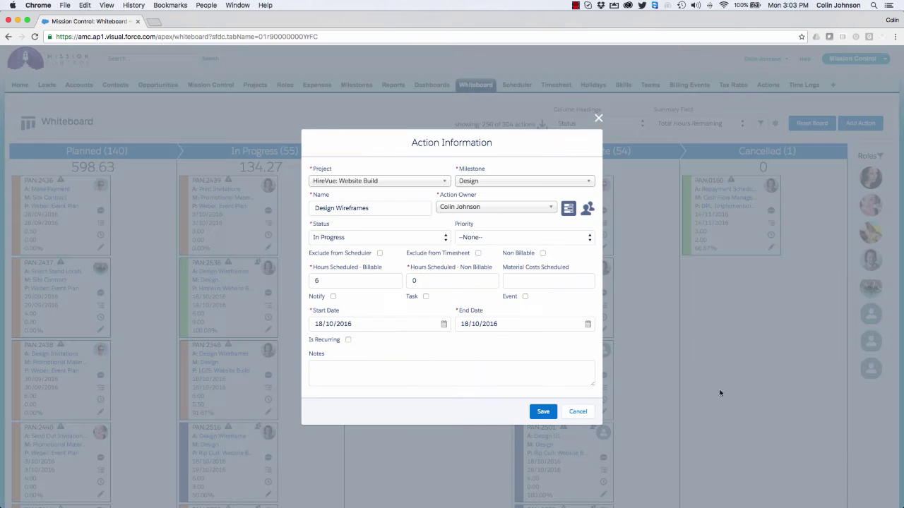
Set the priority of the Design Wireframes action to Medium and save the action
{"action": "left_click", "coordinate": [487, 239]}
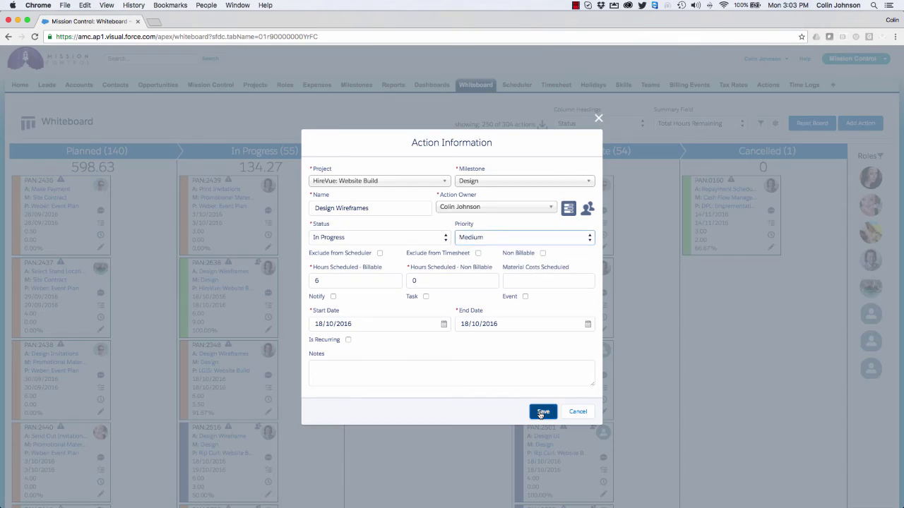
{"action": "left_click", "coordinate": [542, 412]}
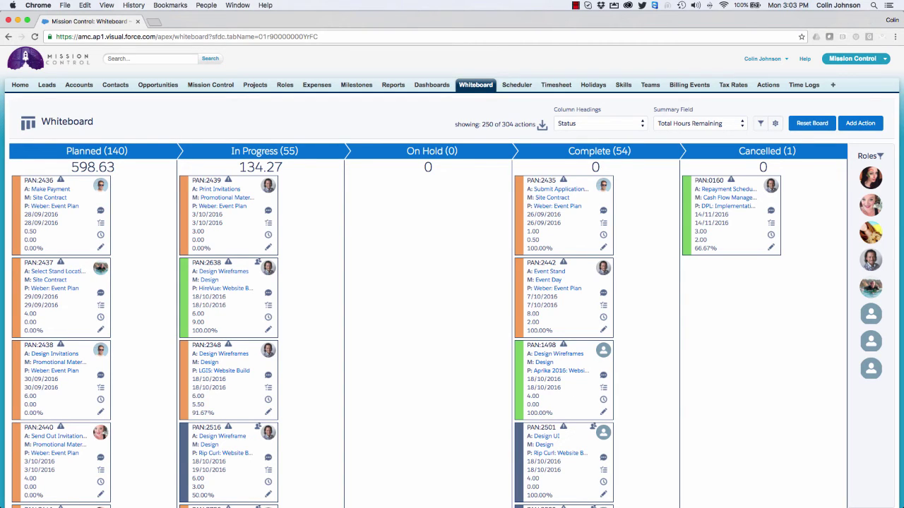
Start a new action named "Client Approval" in the Aprika Website Project under the Design milestone
{"action": "left_click", "coordinate": [857, 125]}
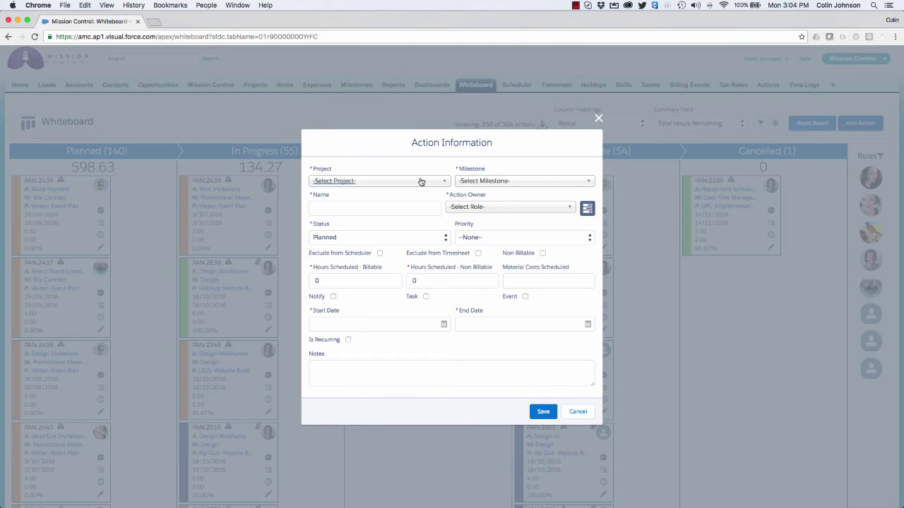
{"action": "left_click", "coordinate": [419, 181]}
{"action": "left_click", "coordinate": [354, 240]}
{"action": "left_click", "coordinate": [585, 182]}
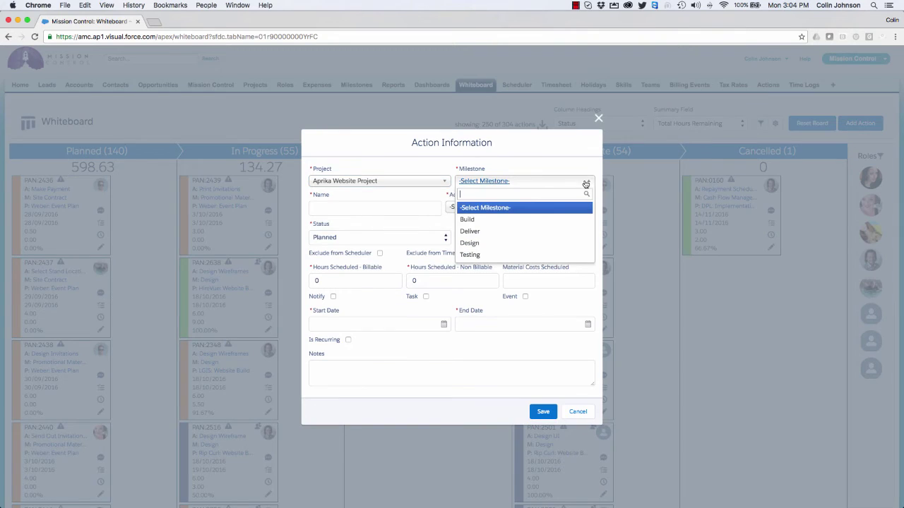
{"action": "left_click", "coordinate": [487, 243]}
{"action": "left_click", "coordinate": [367, 207]}
{"action": "type", "text": "Client Approval"}
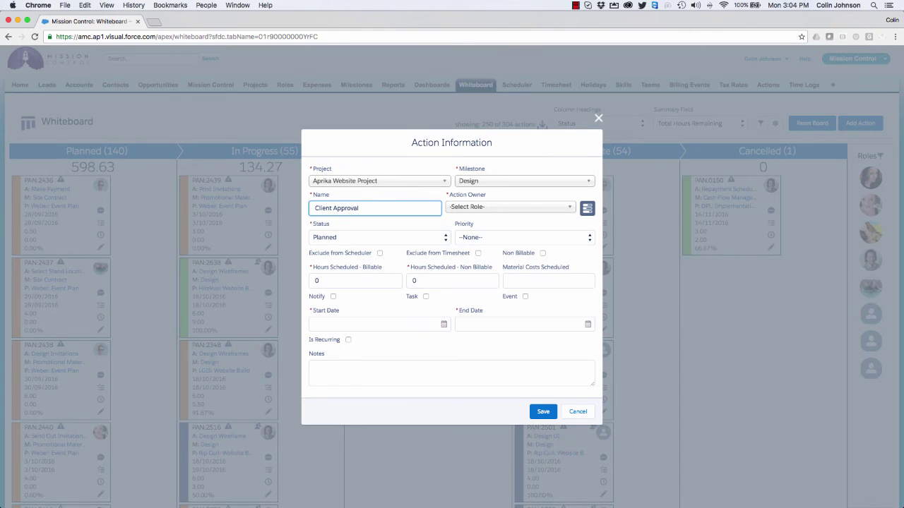
Give the Client Approval action an owner from the role list, High priority and 2 scheduled billable hours
{"action": "left_click", "coordinate": [527, 207]}
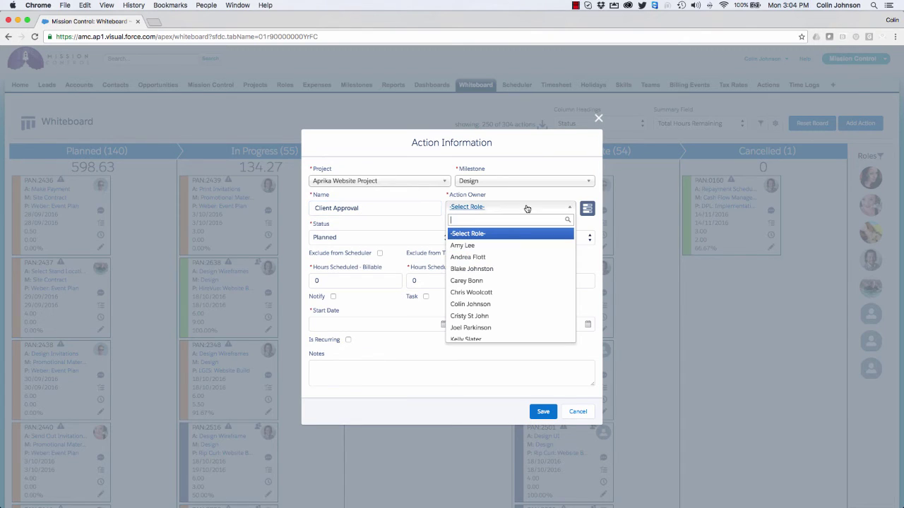
{"action": "left_click", "coordinate": [478, 303]}
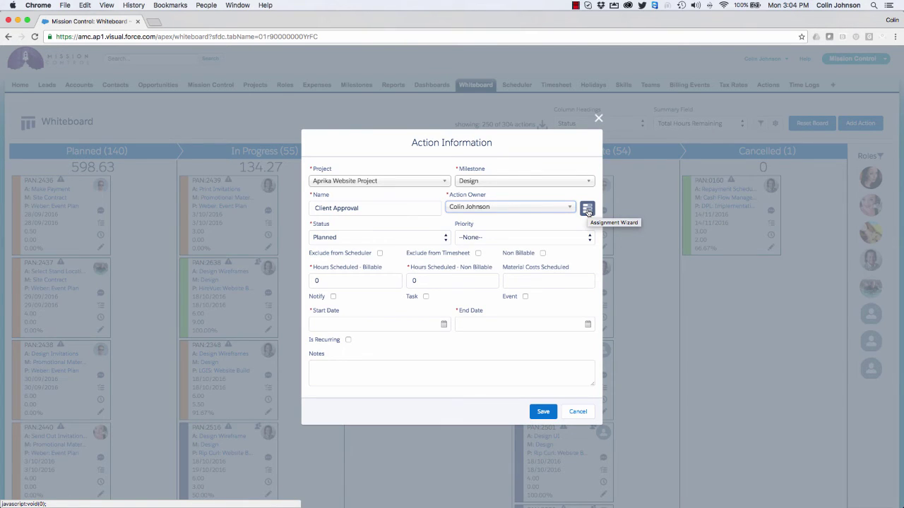
{"action": "left_click", "coordinate": [501, 239]}
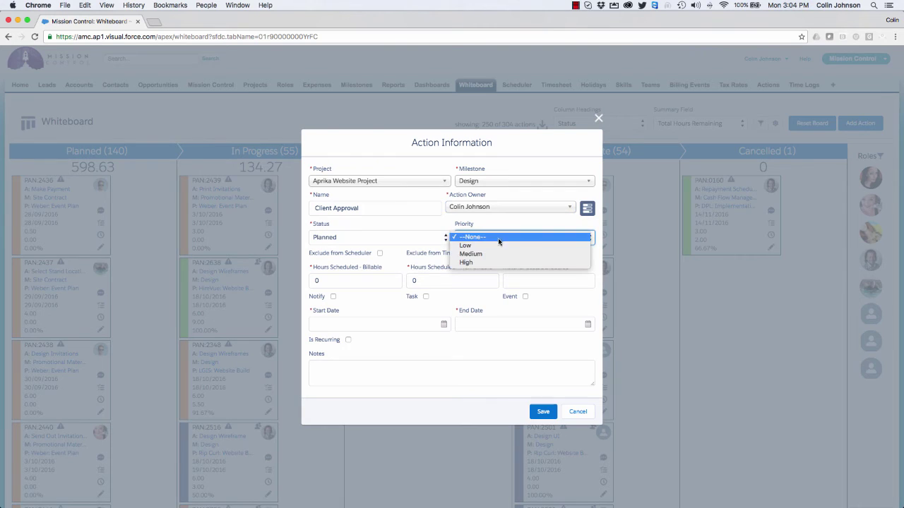
{"action": "left_click", "coordinate": [484, 262]}
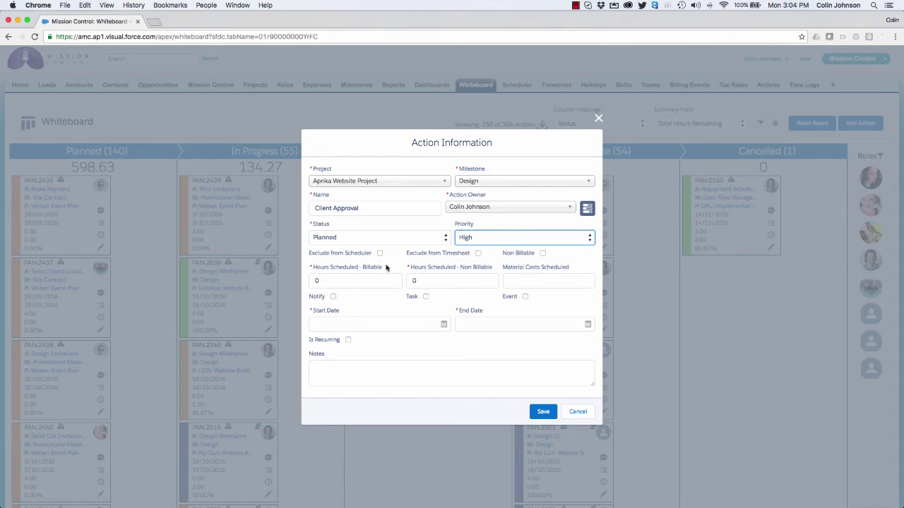
{"action": "double_click", "coordinate": [332, 280]}
{"action": "type", "text": "2"}
Set the start and end dates to 19/12/2016, add the note "Client needs to sign approval form for wireframe designs", and save the action
{"action": "left_click", "coordinate": [444, 323]}
{"action": "left_click", "coordinate": [350, 261]}
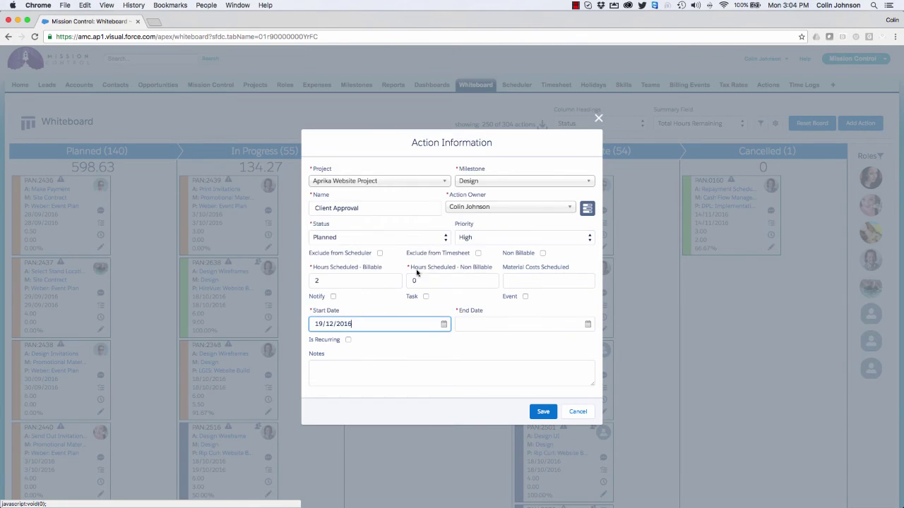
{"action": "left_click", "coordinate": [587, 324]}
{"action": "left_click", "coordinate": [496, 260]}
{"action": "left_click", "coordinate": [335, 370]}
{"action": "type", "text": "Client needs to sign approval form for wireframe designs"}
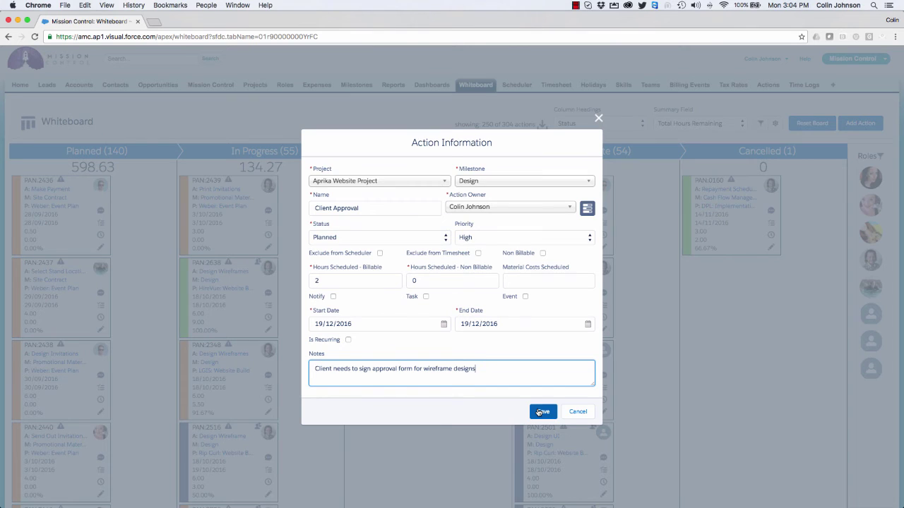
{"action": "left_click", "coordinate": [541, 411]}
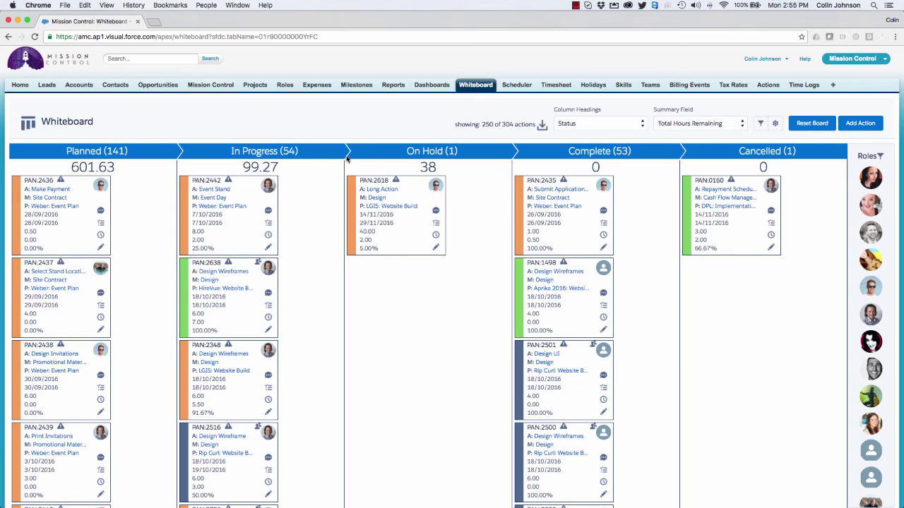
Group the board by Priority and move PAN:2438 to Low, PAN:2439 to Medium, PAN:2441 to High and PAN:2257 to Medium
{"action": "left_click", "coordinate": [608, 127]}
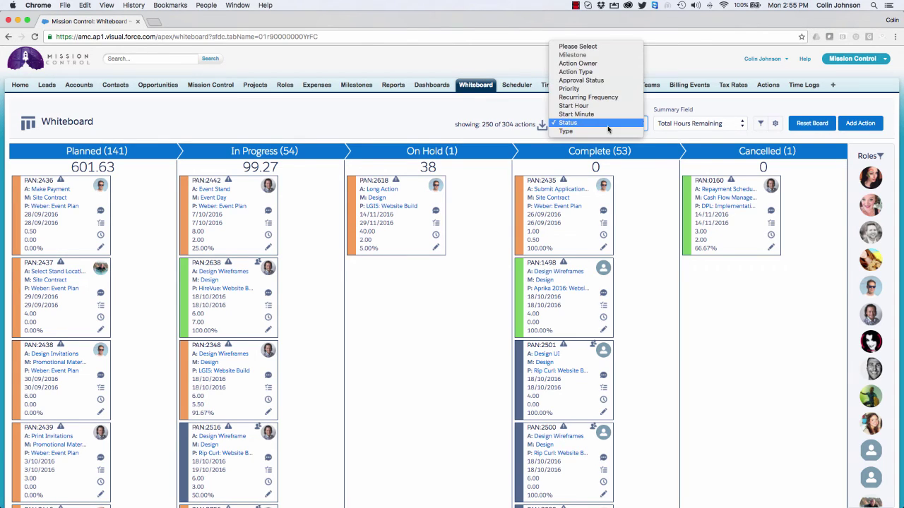
{"action": "left_click", "coordinate": [595, 90]}
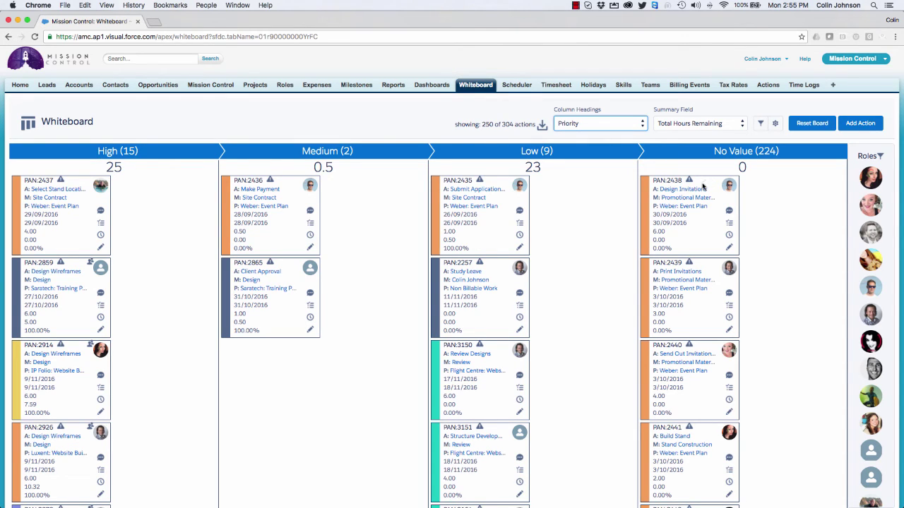
{"action": "left_click_drag", "start_coordinate": [705, 183], "coordinate": [610, 178]}
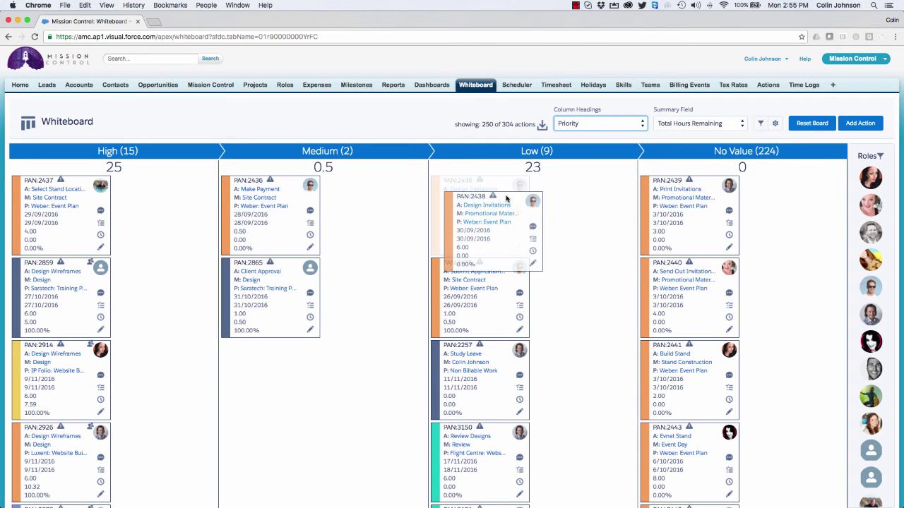
{"action": "left_click_drag", "start_coordinate": [712, 182], "coordinate": [301, 220]}
{"action": "left_click_drag", "start_coordinate": [709, 270], "coordinate": [69, 255]}
{"action": "left_click_drag", "start_coordinate": [503, 346], "coordinate": [292, 414]}
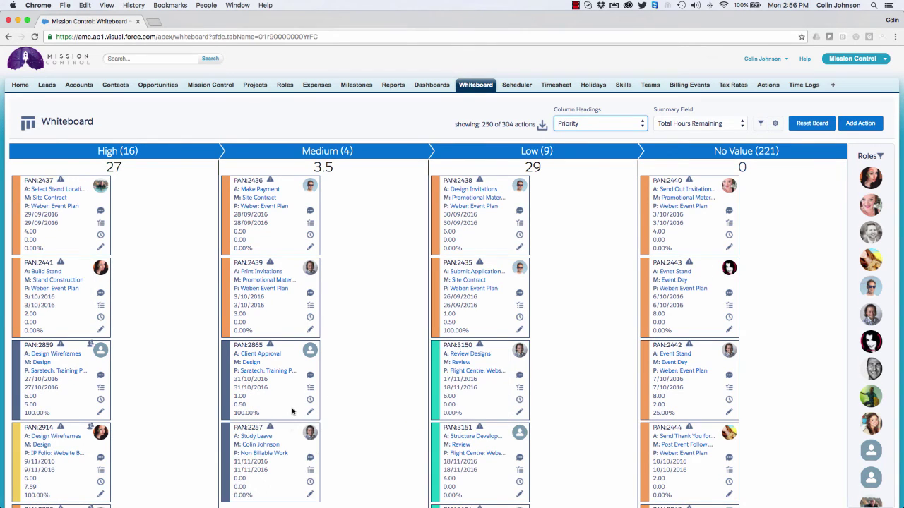
Filter the whiteboard to show only actions of the Aprika Website Project
{"action": "left_click", "coordinate": [613, 124]}
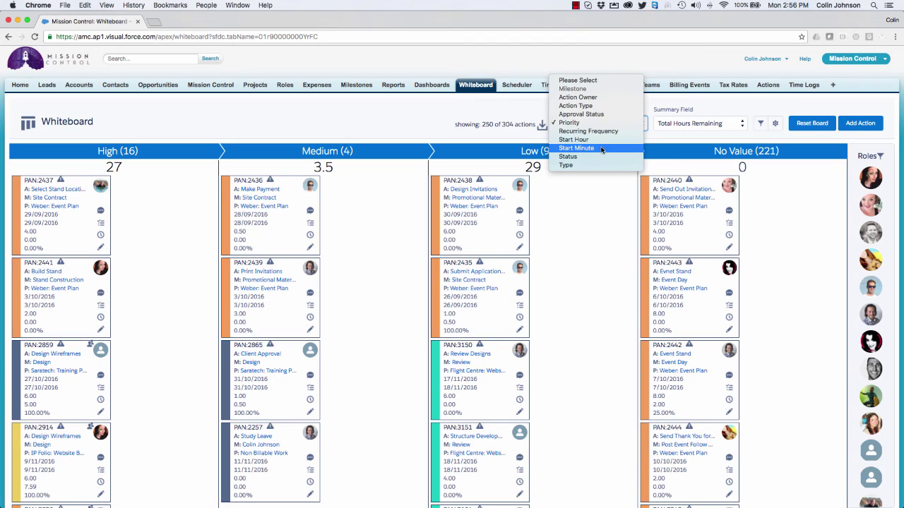
{"action": "left_click", "coordinate": [587, 90]}
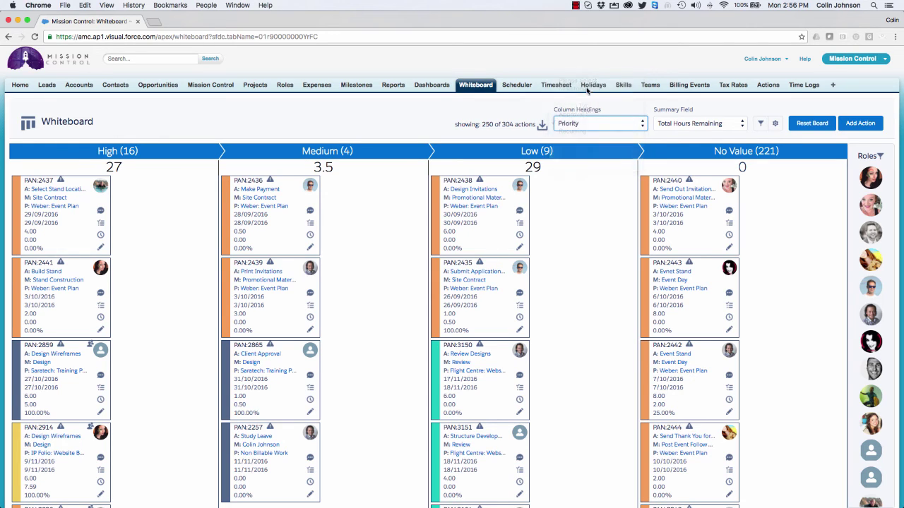
{"action": "left_click", "coordinate": [760, 124]}
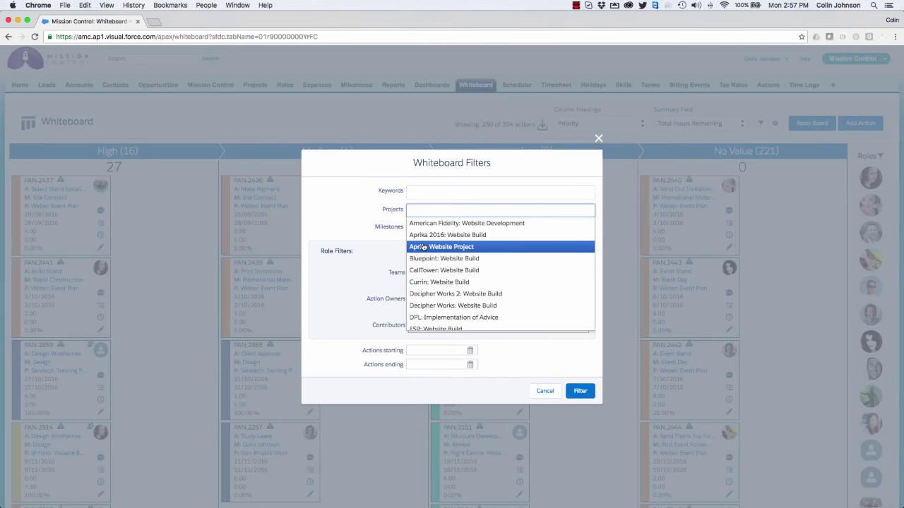
{"action": "left_click", "coordinate": [422, 247]}
{"action": "left_click", "coordinate": [579, 390]}
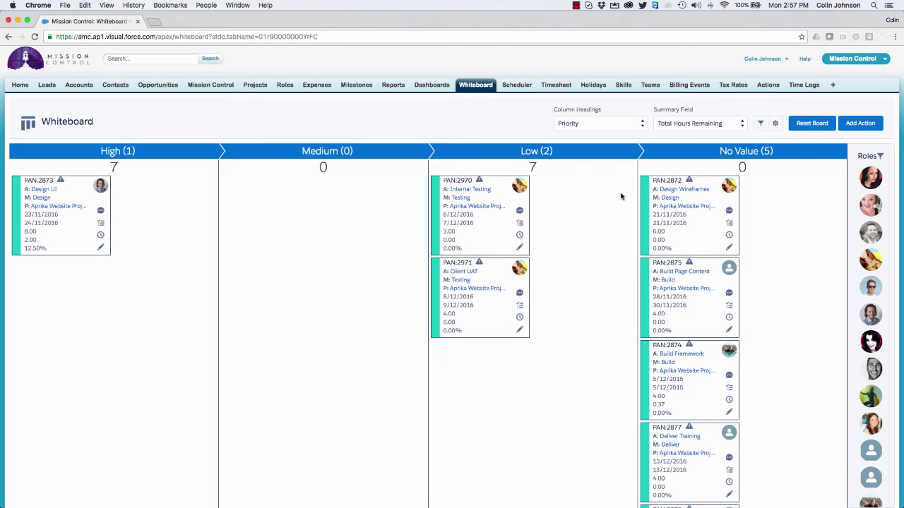
Group the board by Milestone, and move Internal Testing (PAN:2970) to Build and PAN:2876 from Deliver to Testing
{"action": "left_click", "coordinate": [618, 130]}
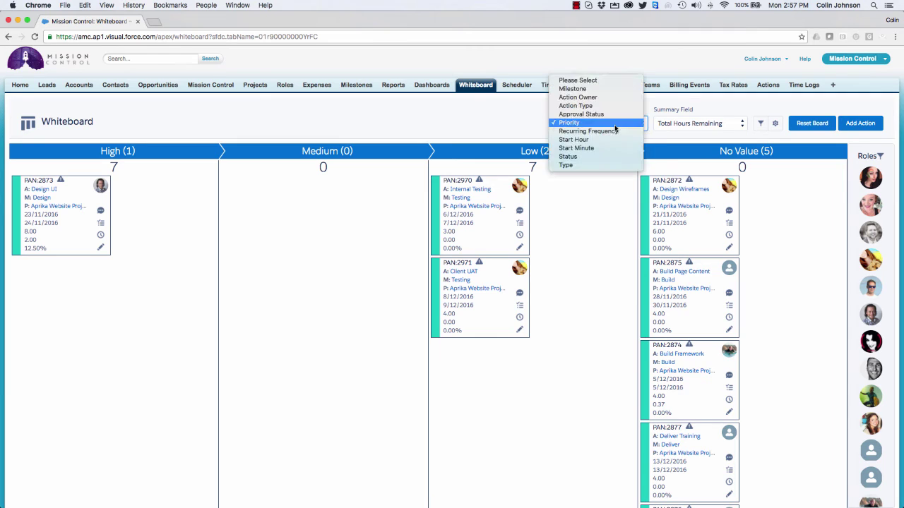
{"action": "left_click", "coordinate": [608, 90]}
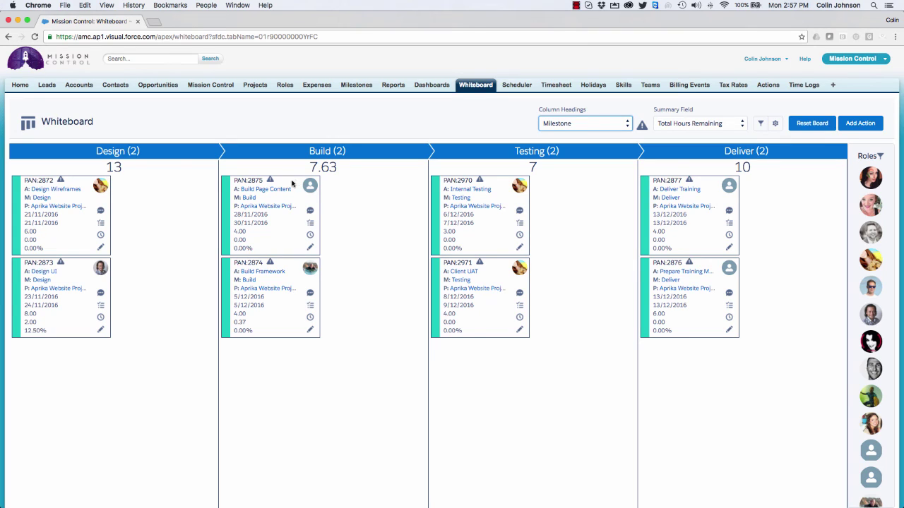
{"action": "left_click_drag", "start_coordinate": [504, 181], "coordinate": [322, 228]}
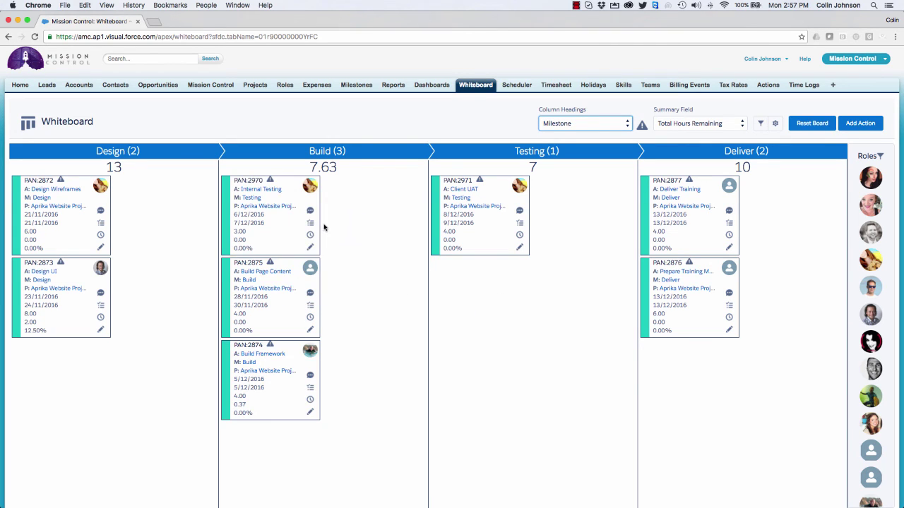
{"action": "left_click_drag", "start_coordinate": [710, 266], "coordinate": [537, 279]}
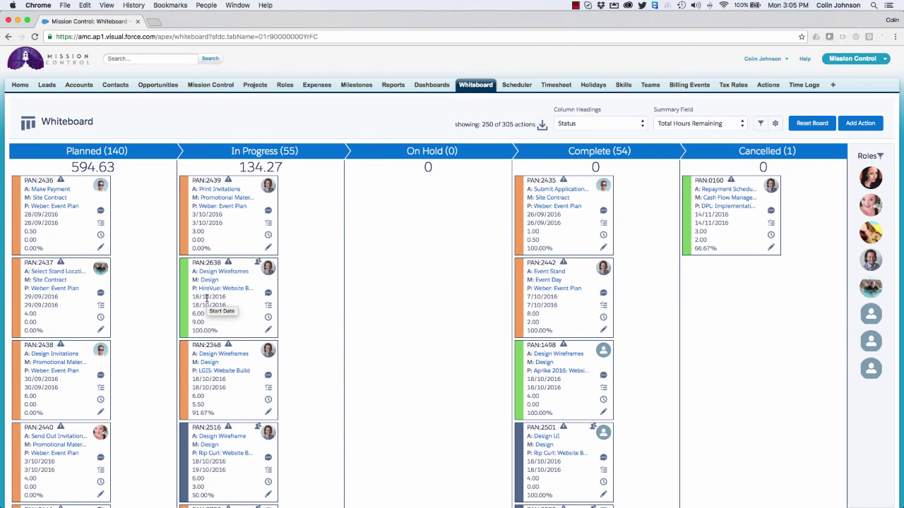
In the Whiteboard Settings, change sticky note Field 5 to Priority and save the settings
{"action": "left_click", "coordinate": [775, 126]}
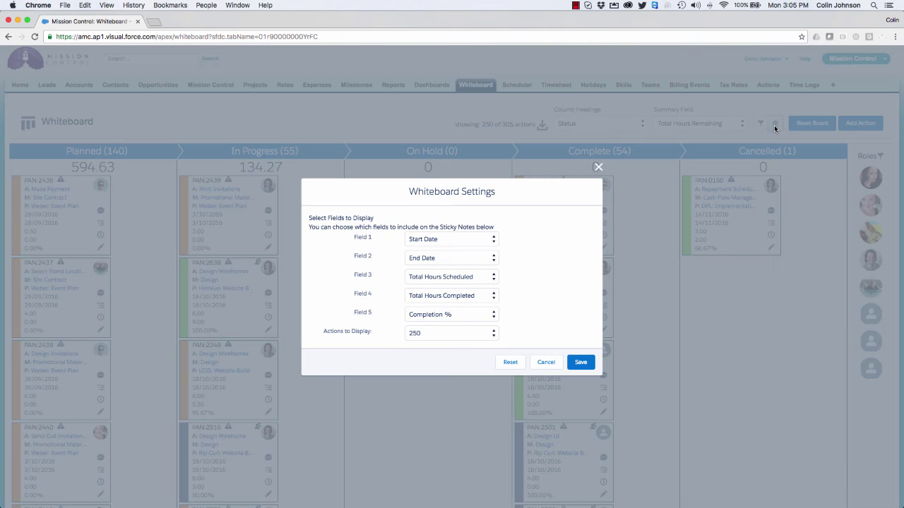
{"action": "left_click", "coordinate": [440, 238]}
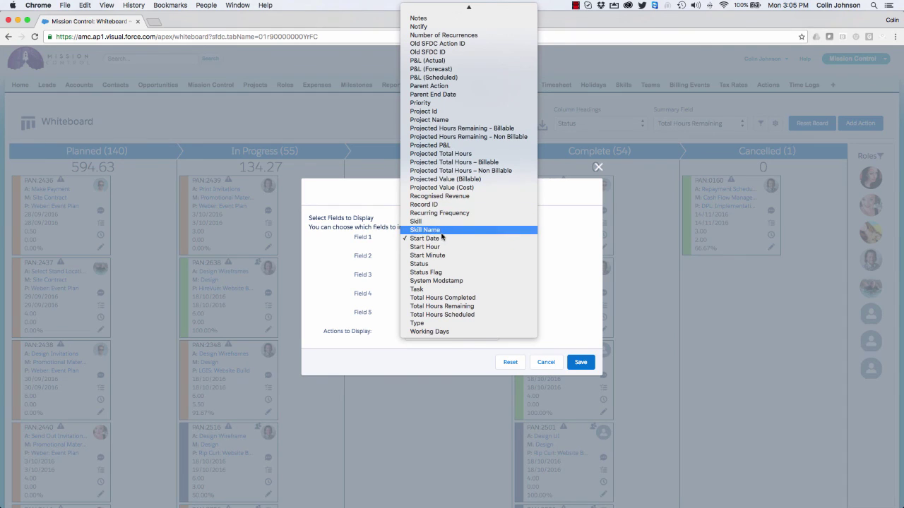
{"action": "left_click", "coordinate": [557, 251]}
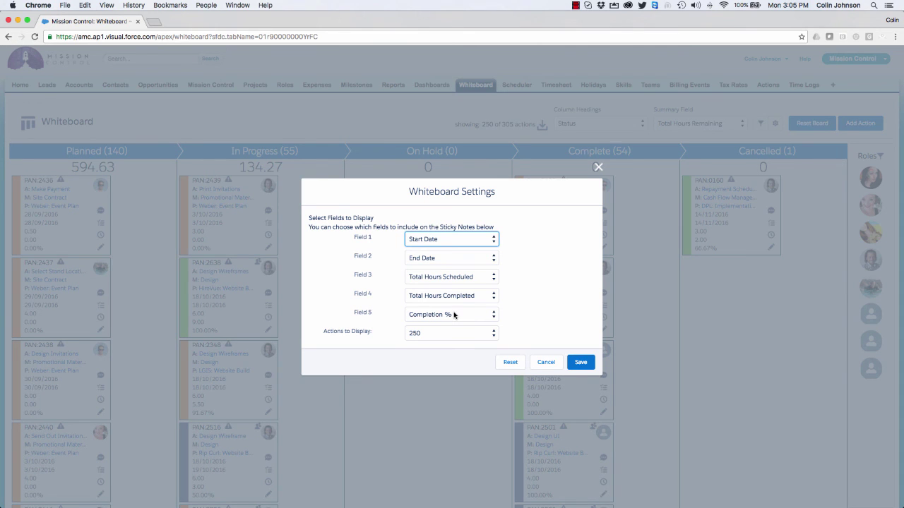
{"action": "left_click", "coordinate": [454, 315]}
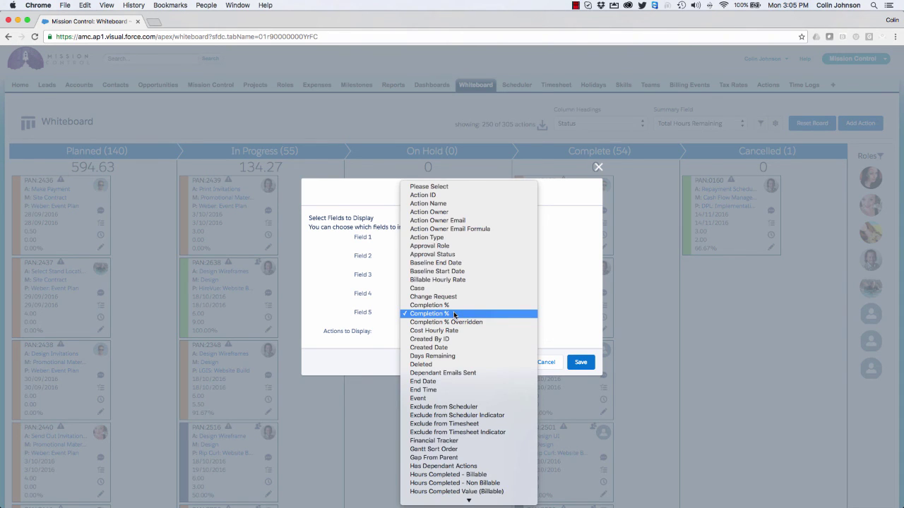
{"action": "scroll", "coordinate": [454, 315], "scroll_direction": "down", "scroll_amount": 15}
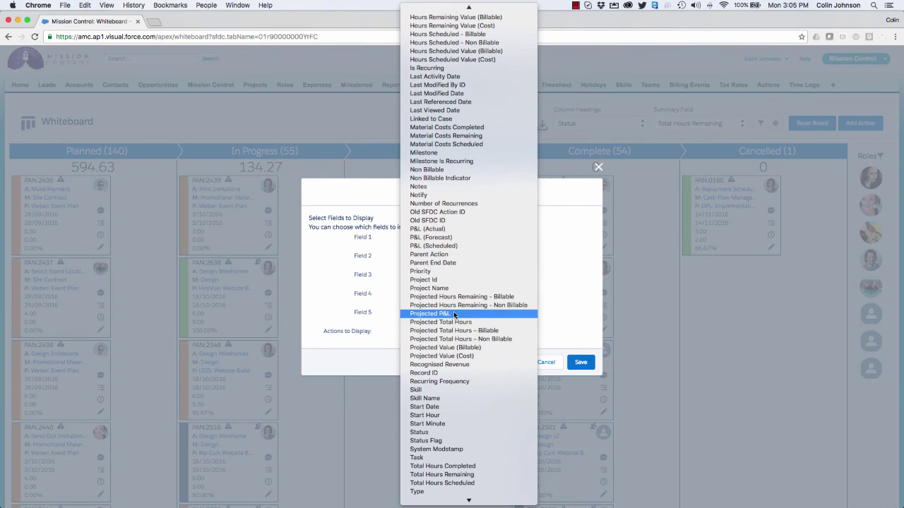
{"action": "left_click", "coordinate": [451, 271]}
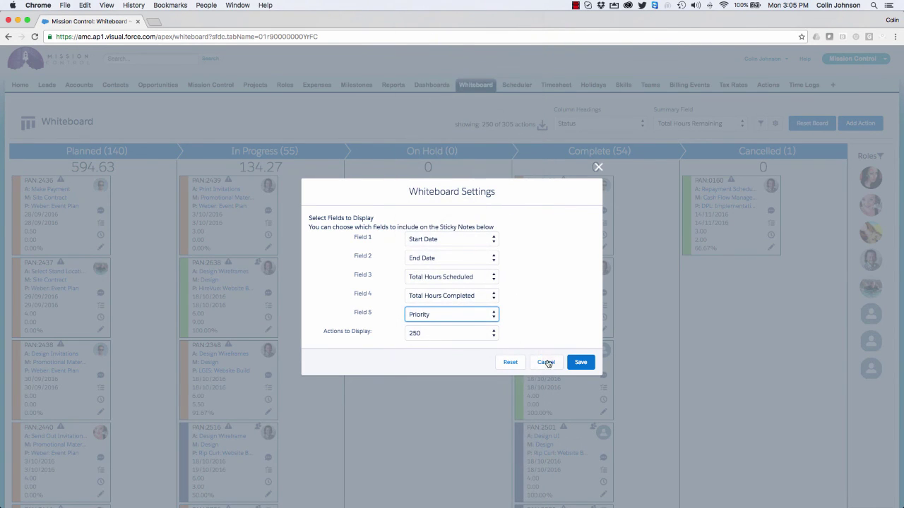
{"action": "left_click", "coordinate": [584, 362]}
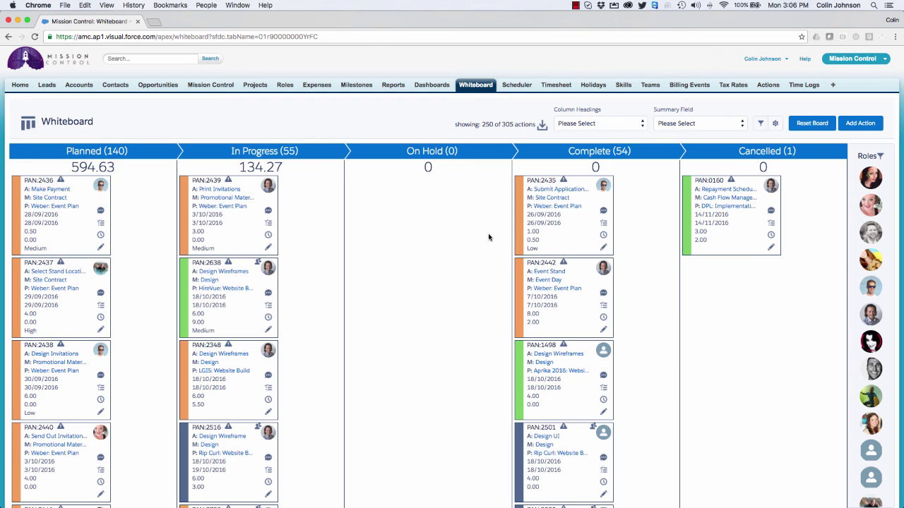
Reopen the Whiteboard Settings
{"action": "left_click", "coordinate": [776, 123]}
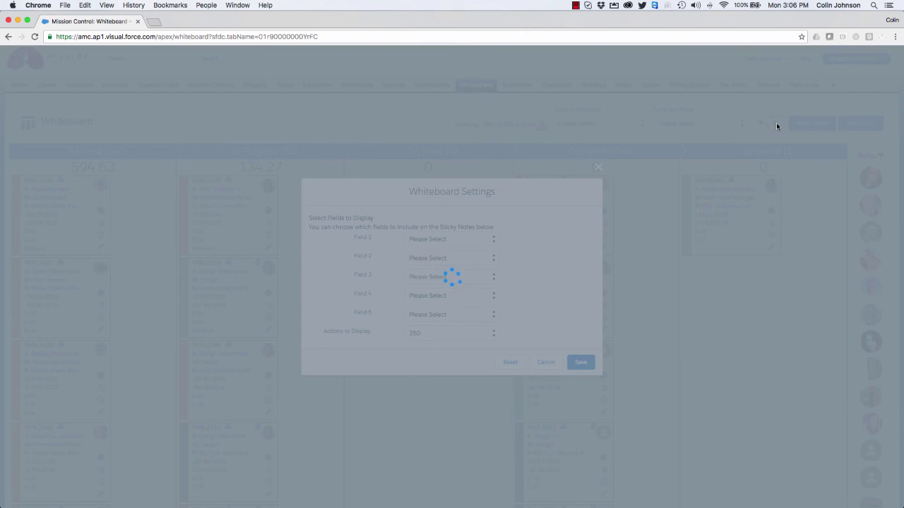